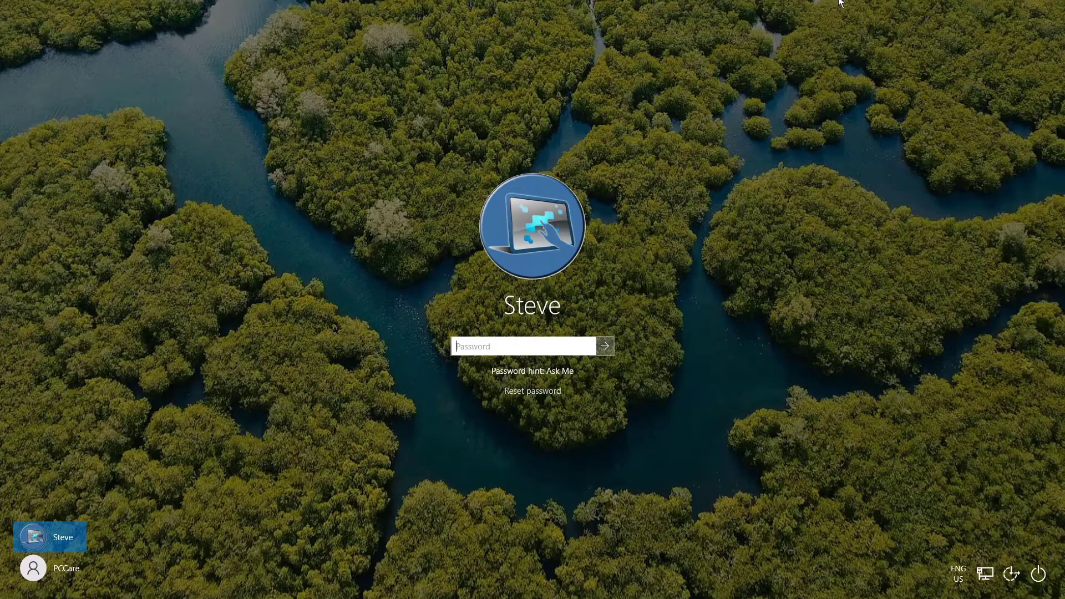
Step: Sign in to the staff account by entering its password
type("•••••")
key("Return")
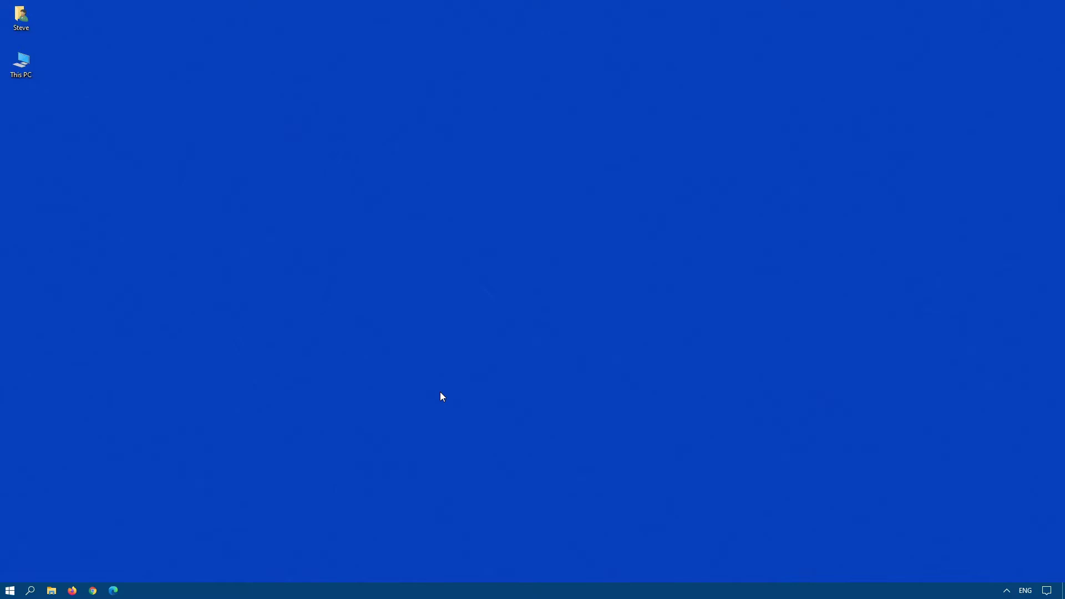
Step: Search the Start menu for gpedit.msc to launch the Local Group Policy Editor
left_click(10, 592)
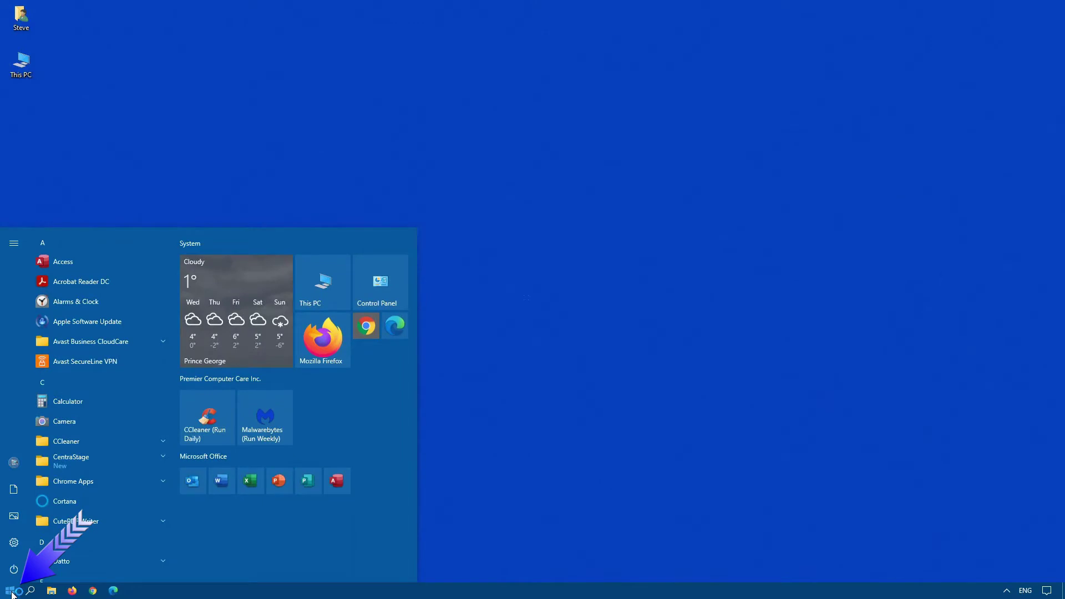
type("gpedit.")
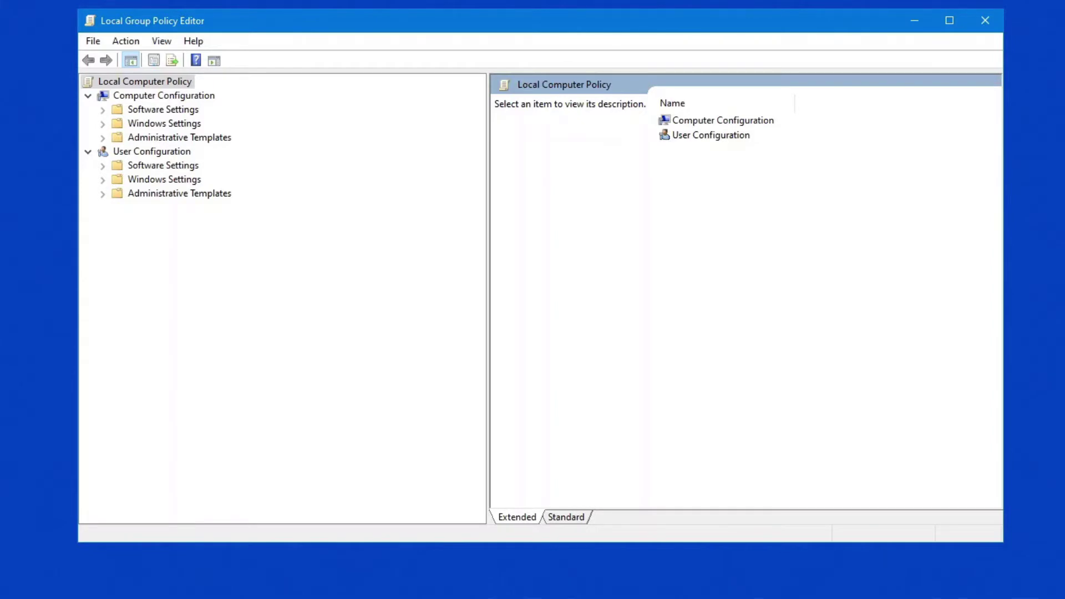
Step: Browse to Computer Configuration > Administrative Templates > Windows Components > Windows Logon Options
left_click(103, 139)
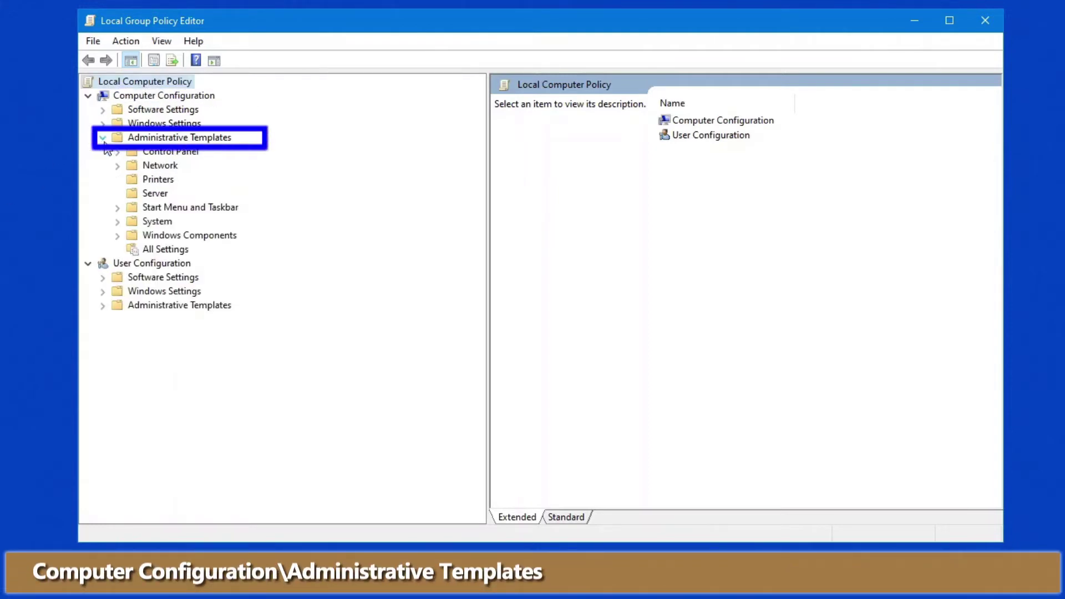
left_click(118, 236)
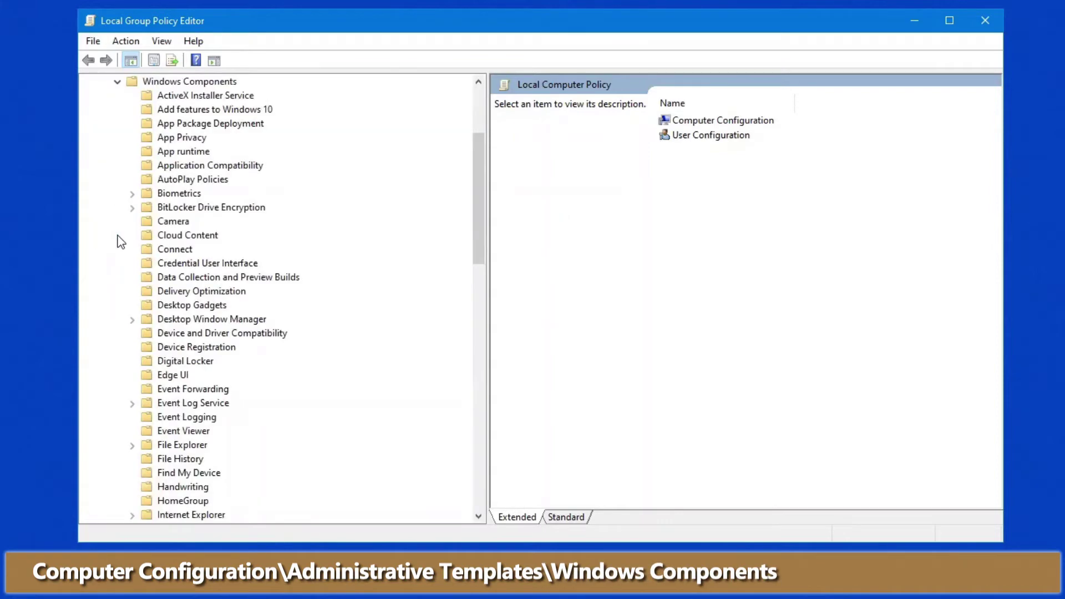
scroll(133, 288, "down", 14)
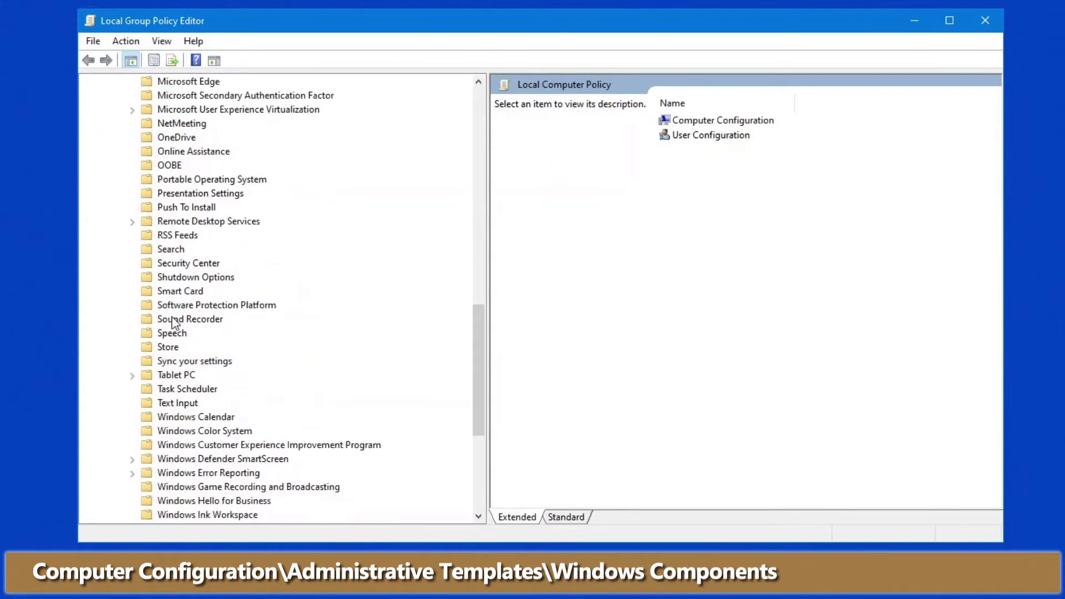
scroll(174, 323, "down", 4)
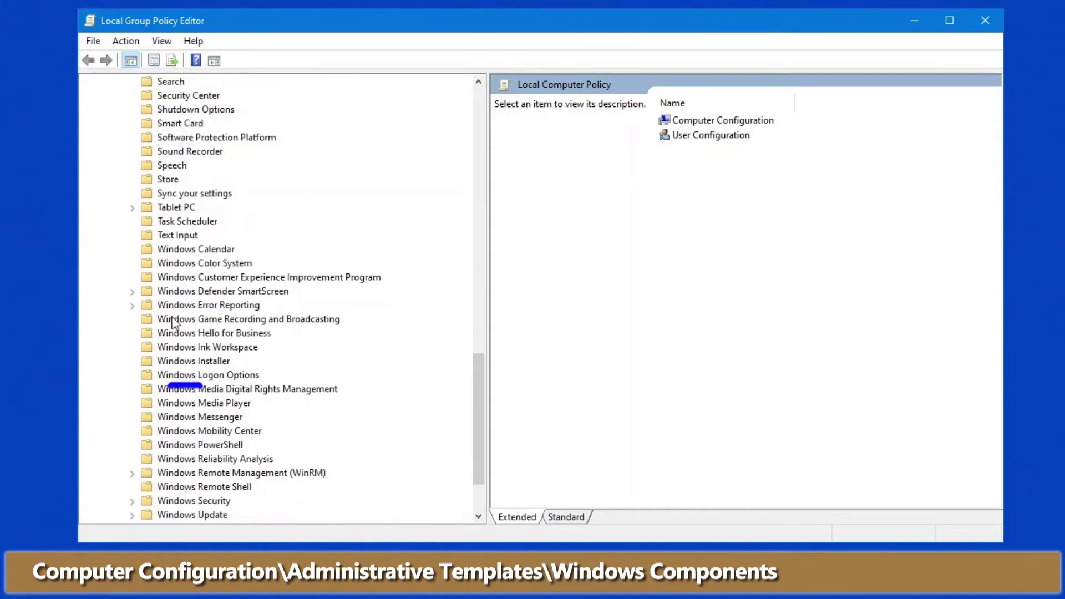
left_click(165, 378)
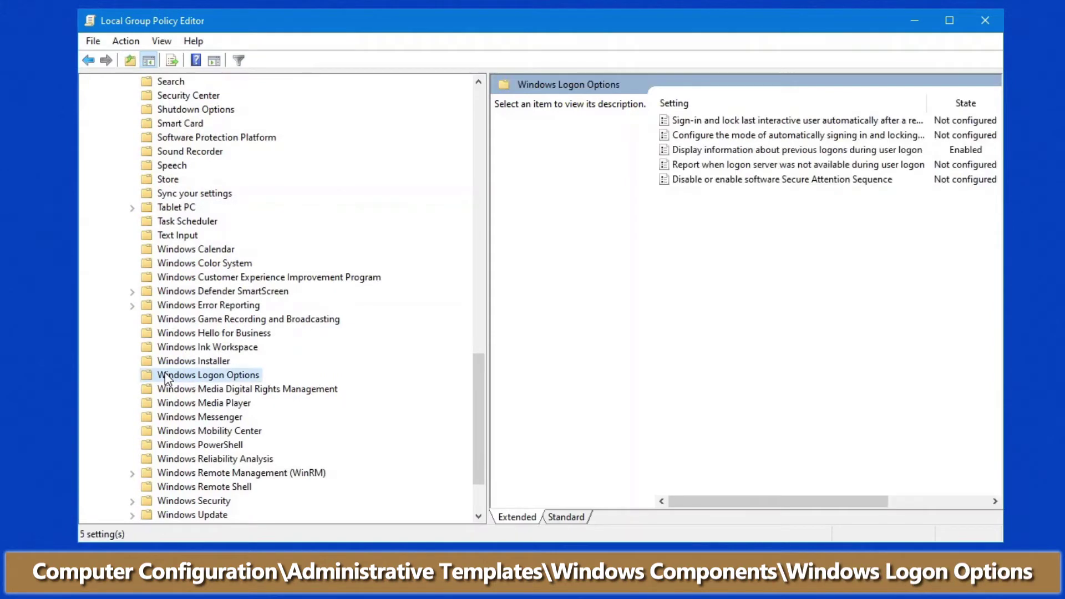
Step: Set 'Display information about previous logons during user logon' to Disabled
double_click(710, 154)
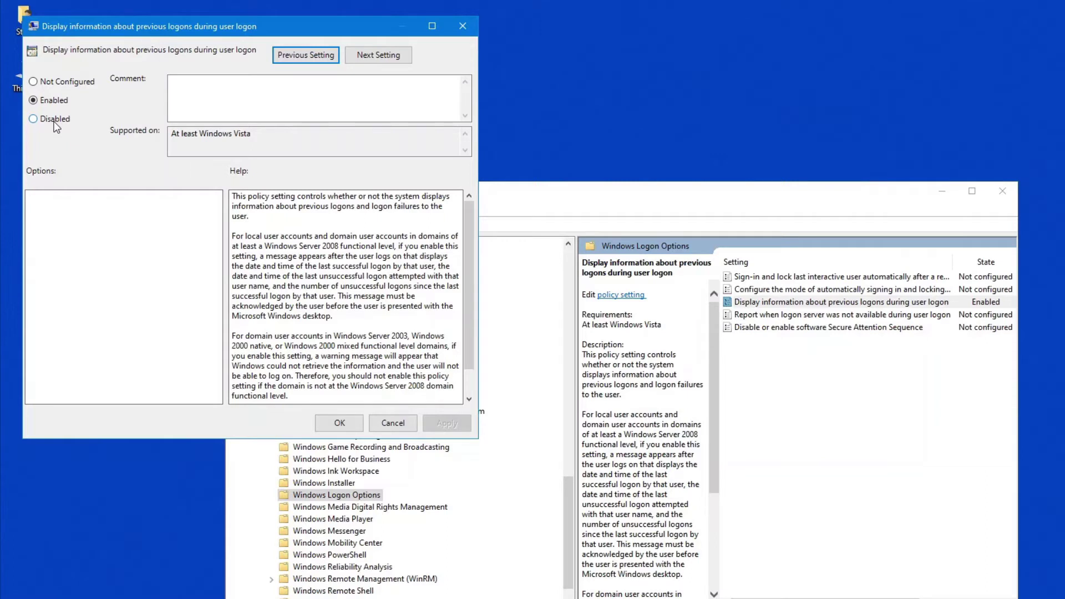
left_click(54, 120)
left_click(339, 423)
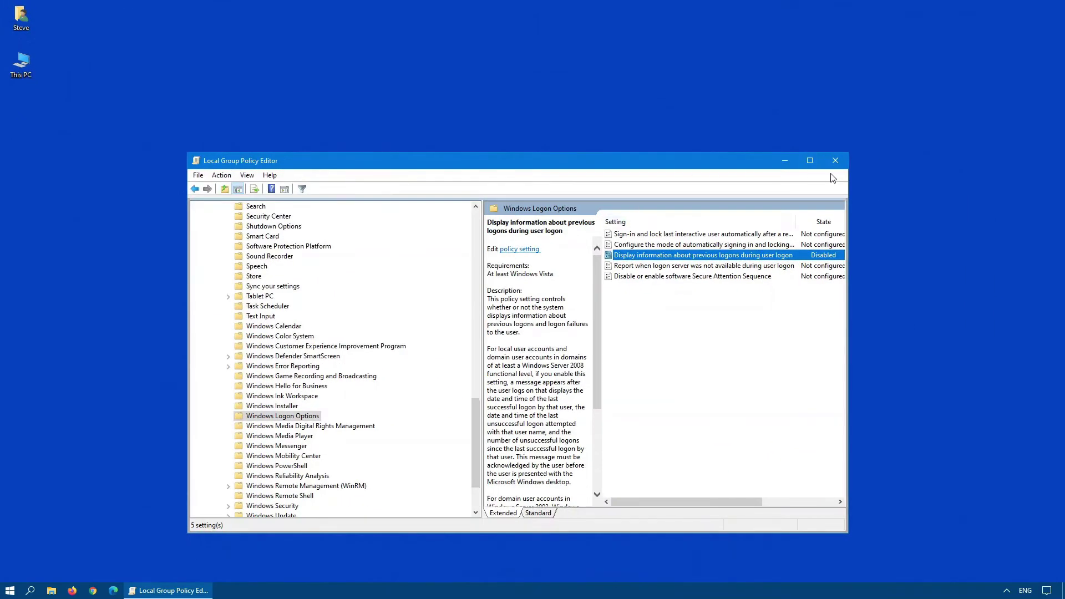
Step: Change that previous-logons policy to Not Configured and close the editor
double_click(704, 255)
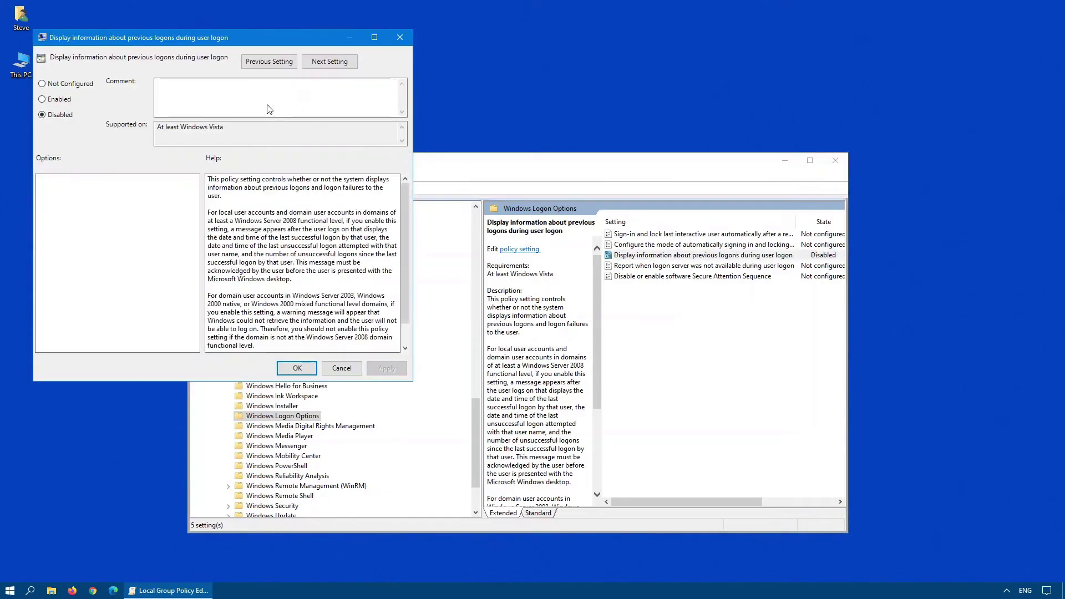
left_click(42, 83)
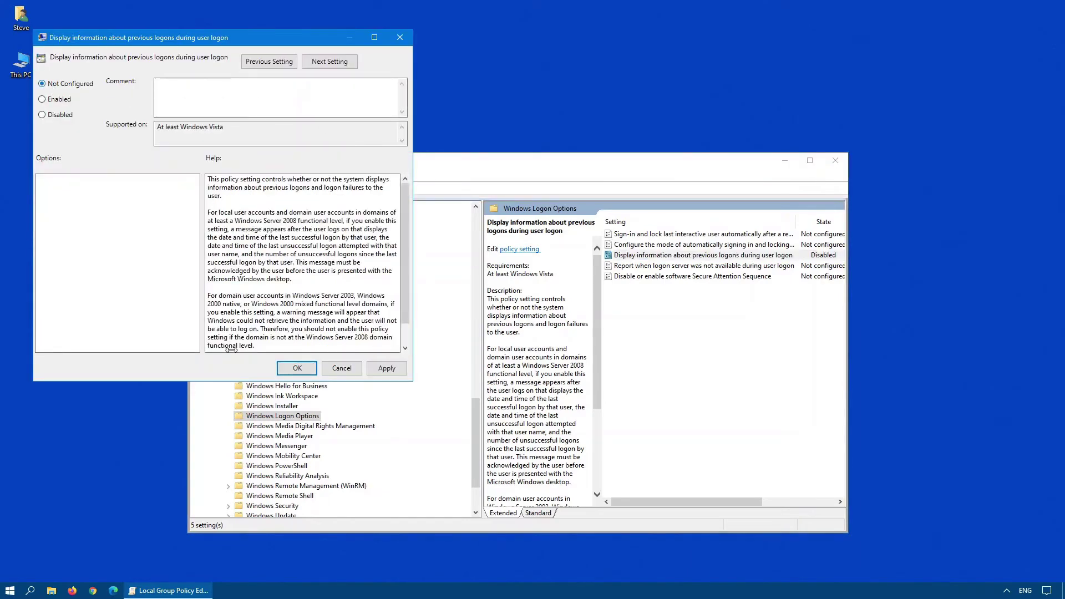
left_click(289, 375)
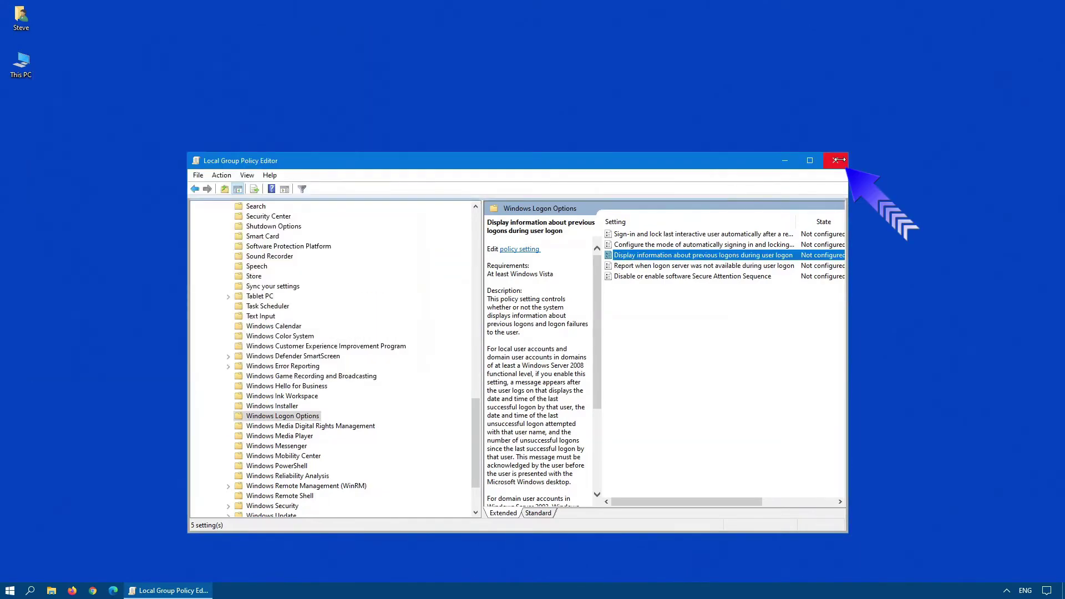
left_click(836, 161)
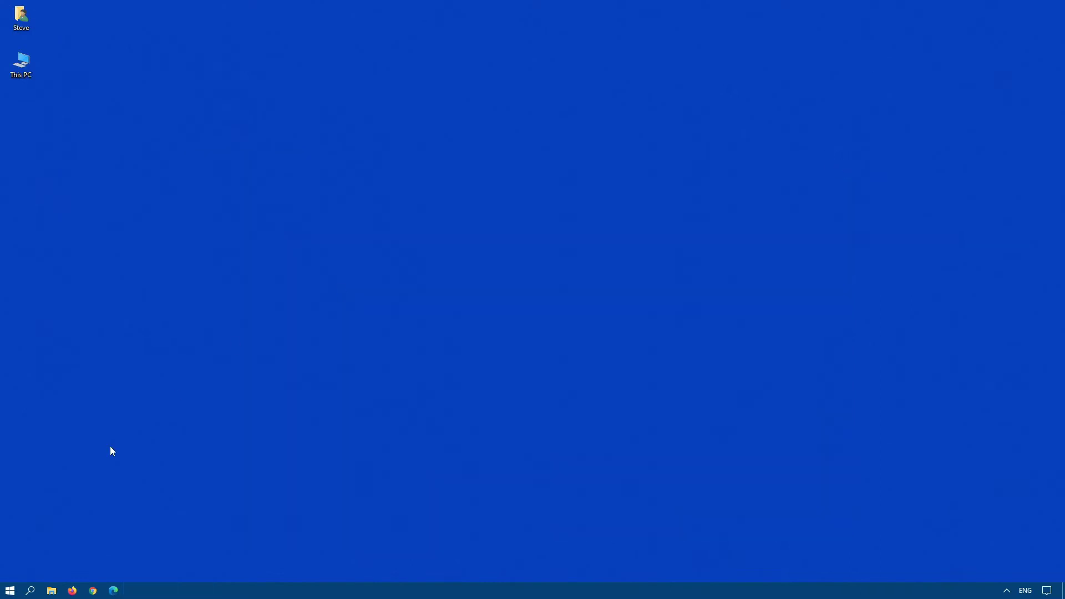
Step: Launch regedit from the Start menu search
left_click(10, 592)
type("regedit")
key("Return")
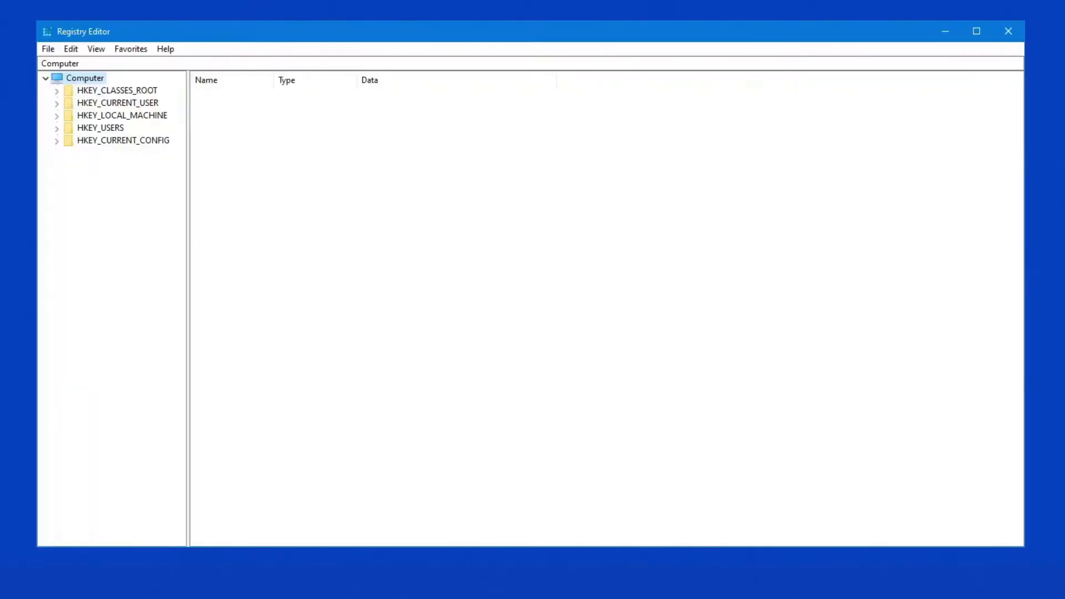
Step: Expand HKEY_LOCAL_MACHINE\SOFTWARE and jump to the Microsoft key
left_click(129, 116)
double_click(129, 115)
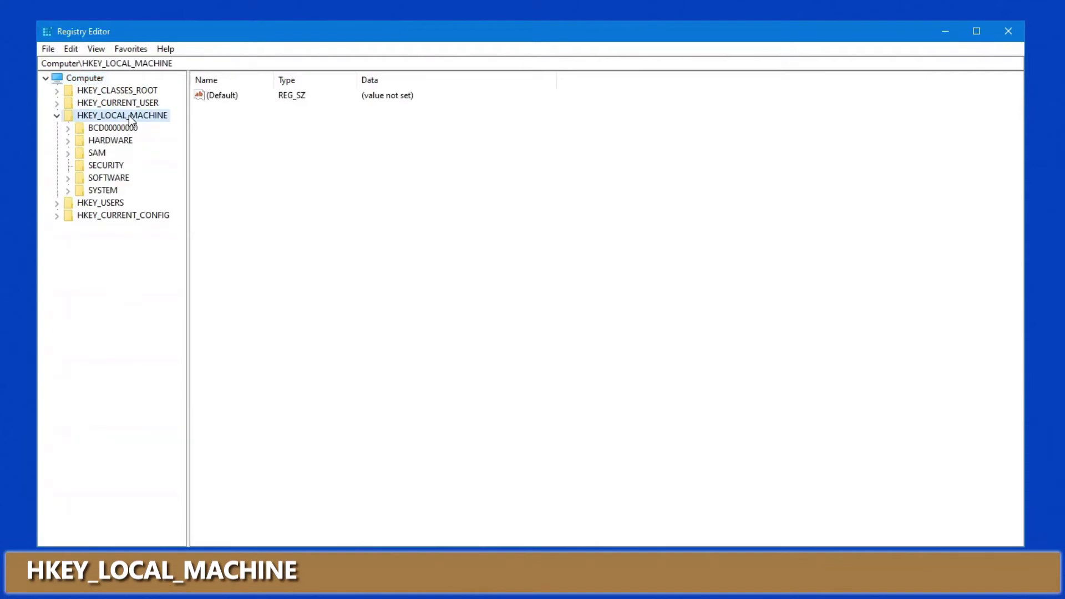
left_click(111, 178)
double_click(111, 178)
key("m")
key("i")
Step: Expand Microsoft\Windows\CurrentVersion\Policies and select its System key
key("Right")
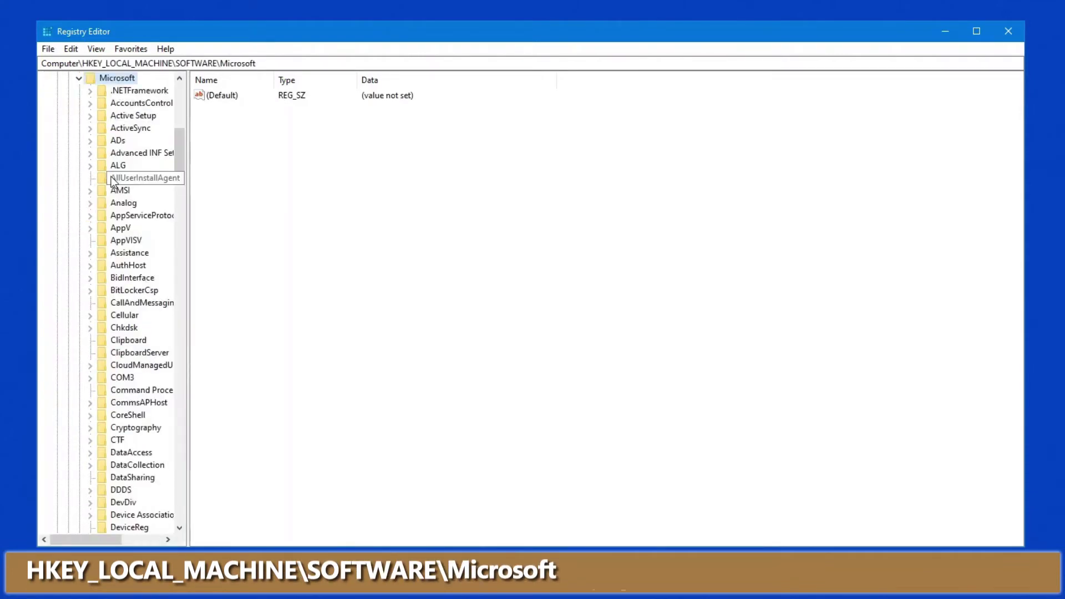
type("windows")
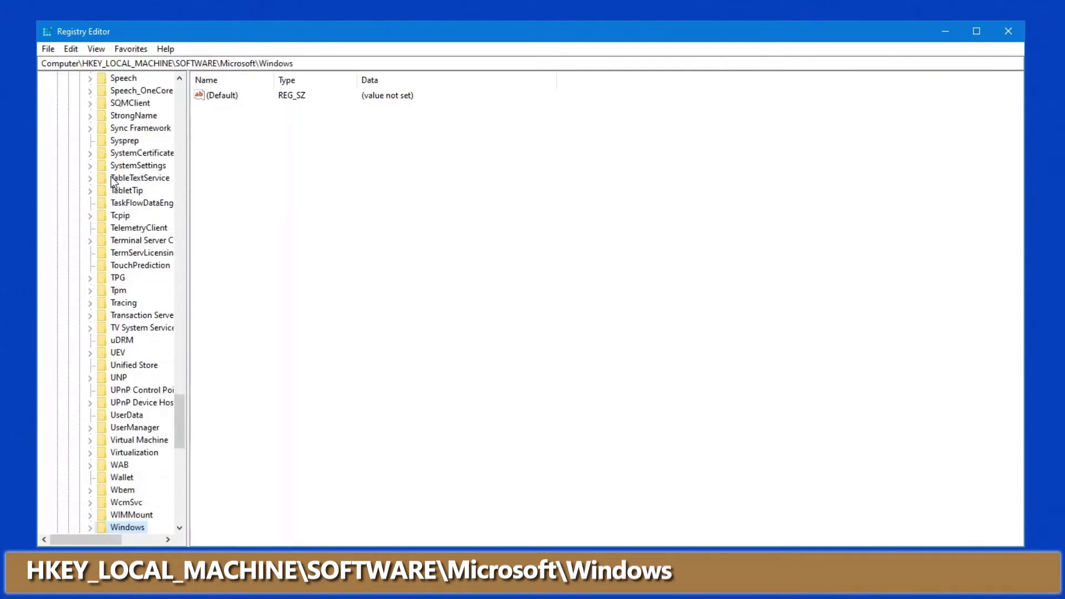
key("Right")
type("currentversion")
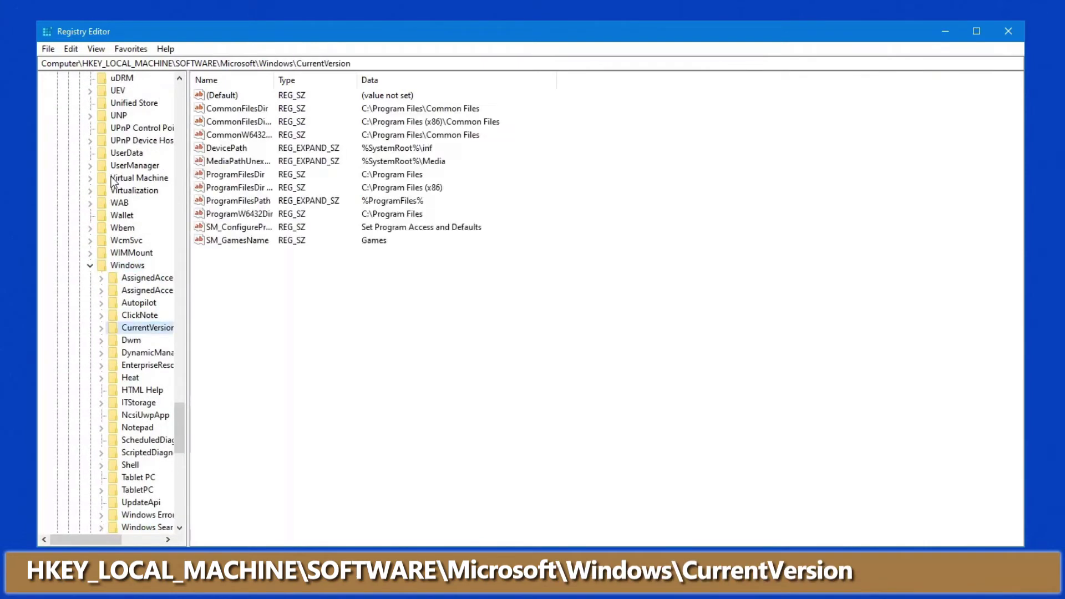
key("Right")
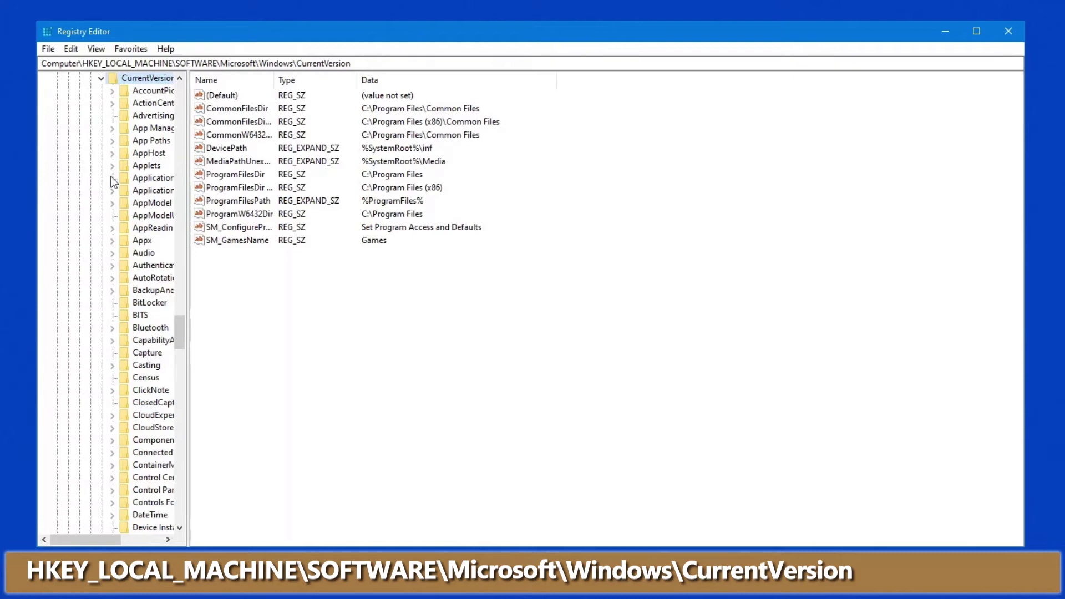
type("policies")
key("Right")
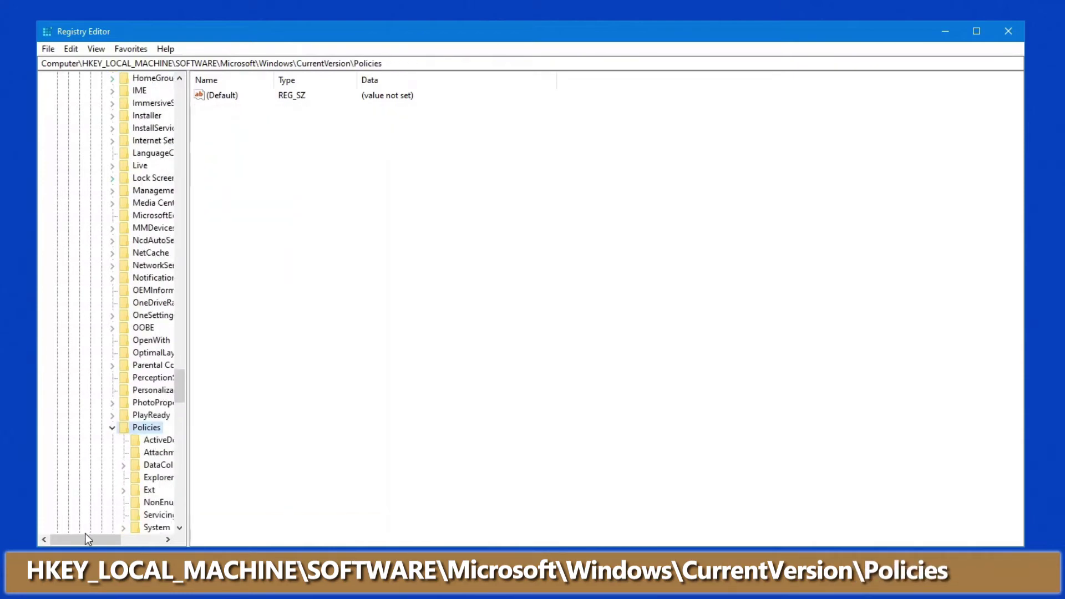
left_click_drag(89, 543, 106, 542)
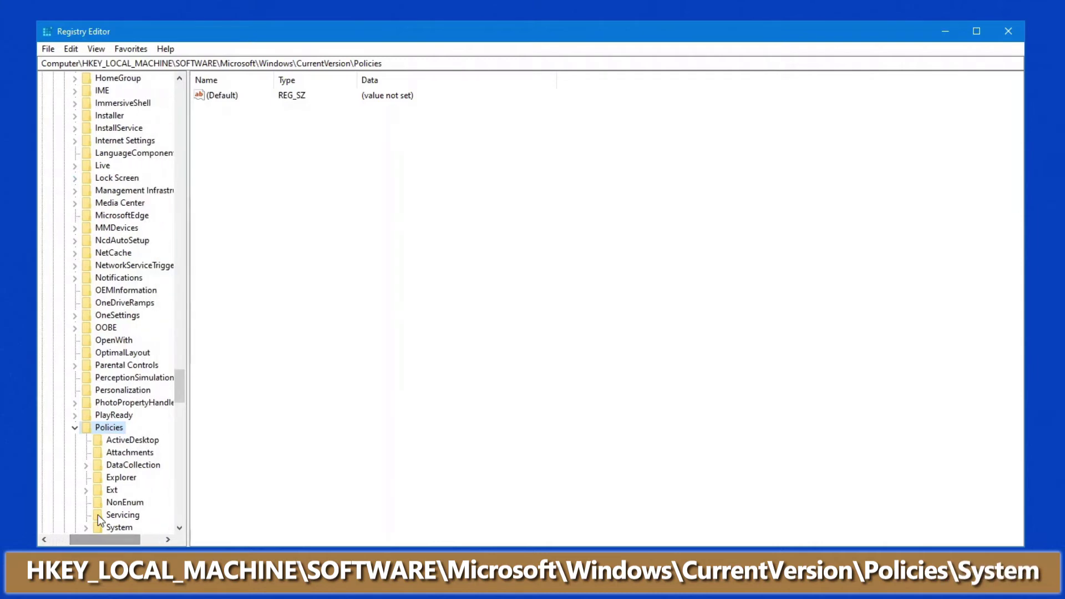
left_click(120, 528)
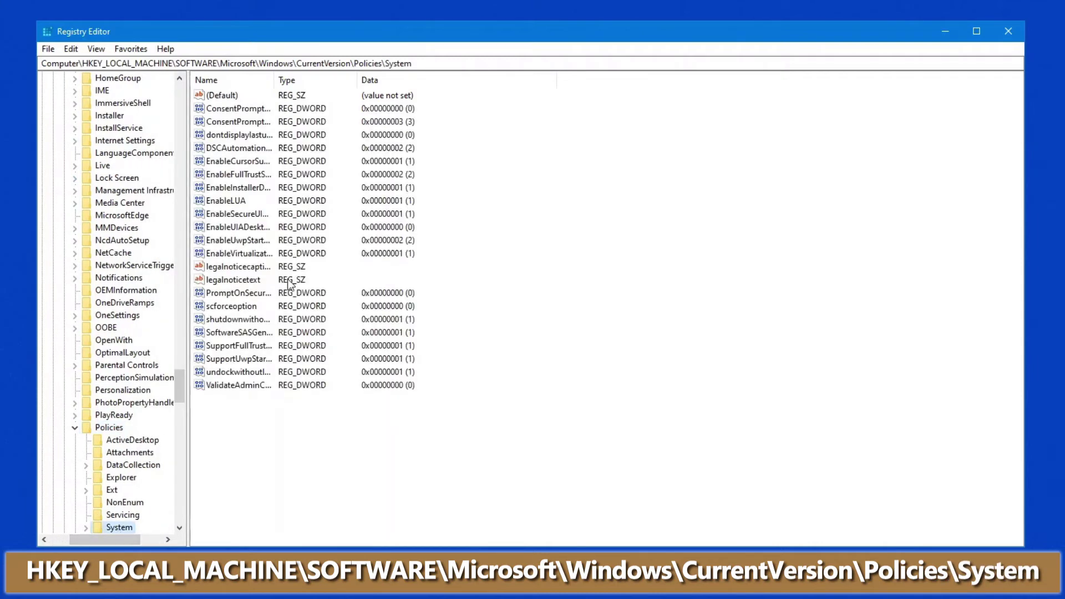
Step: Create a DWORD (32-bit) value named DisplayLastLogonInfo with data 1 in Policies\System
right_click(301, 444)
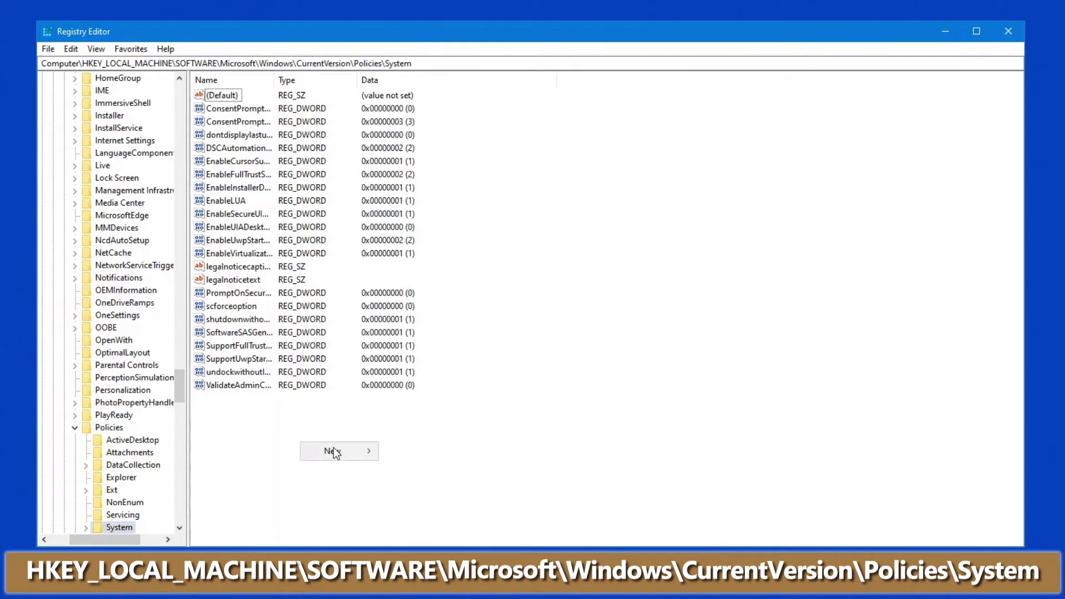
mouse_move(340, 449)
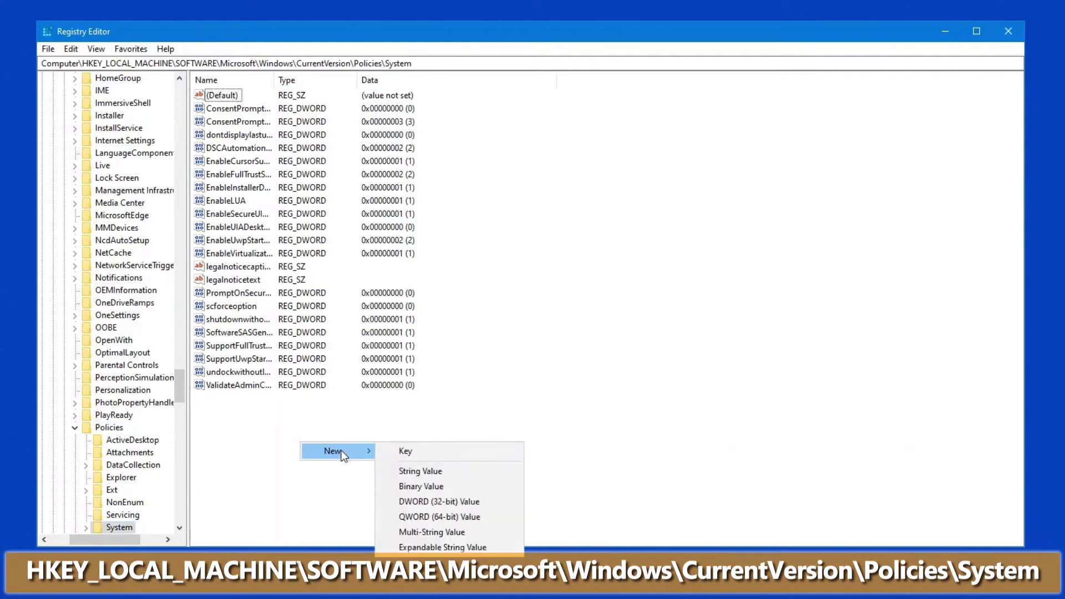
left_click(434, 501)
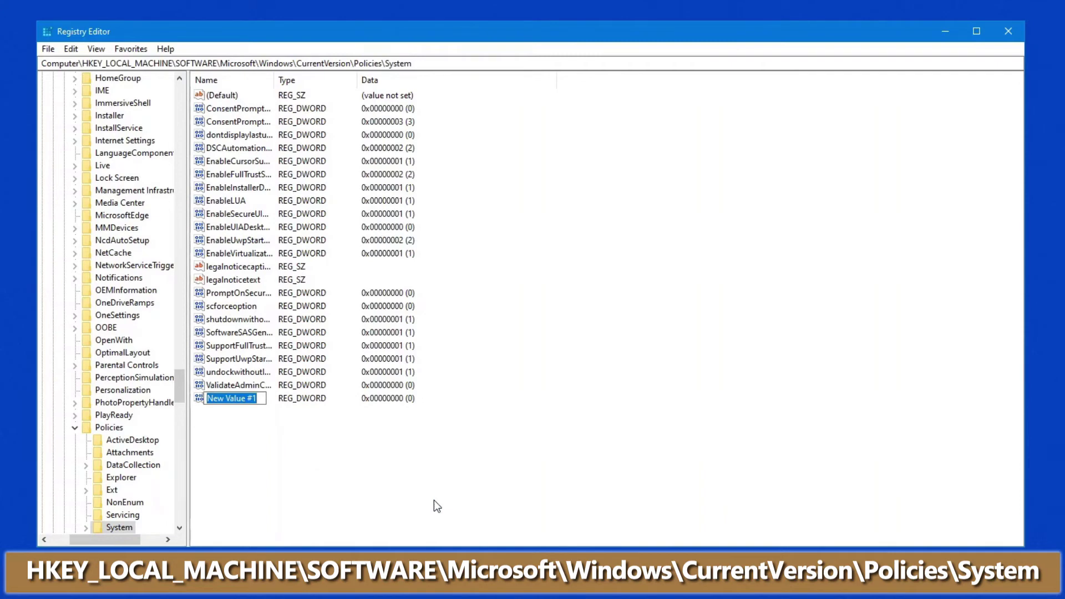
key("BackSpace")
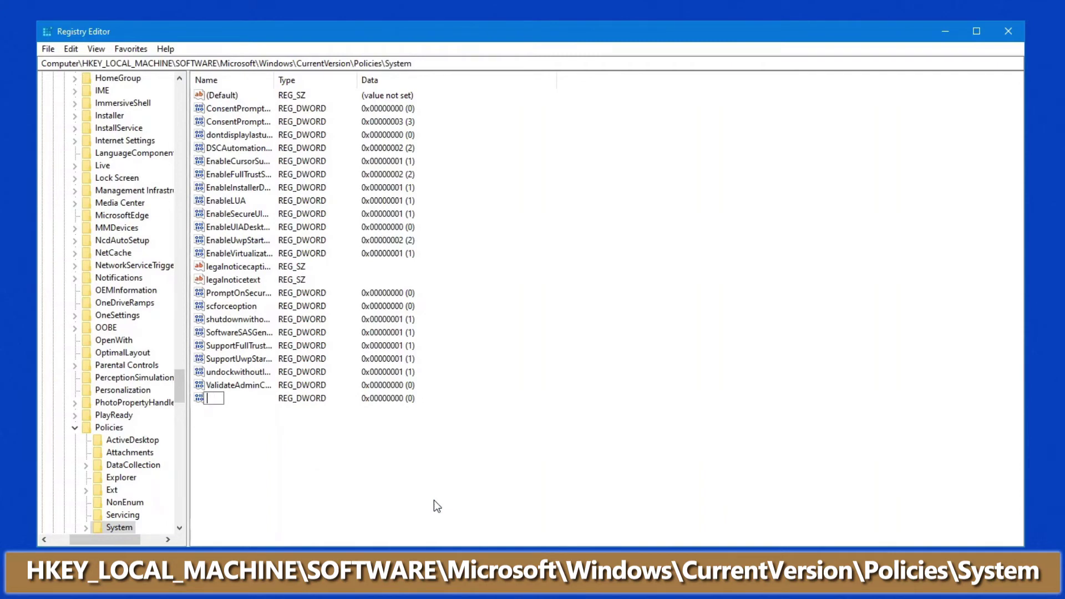
type("Display")
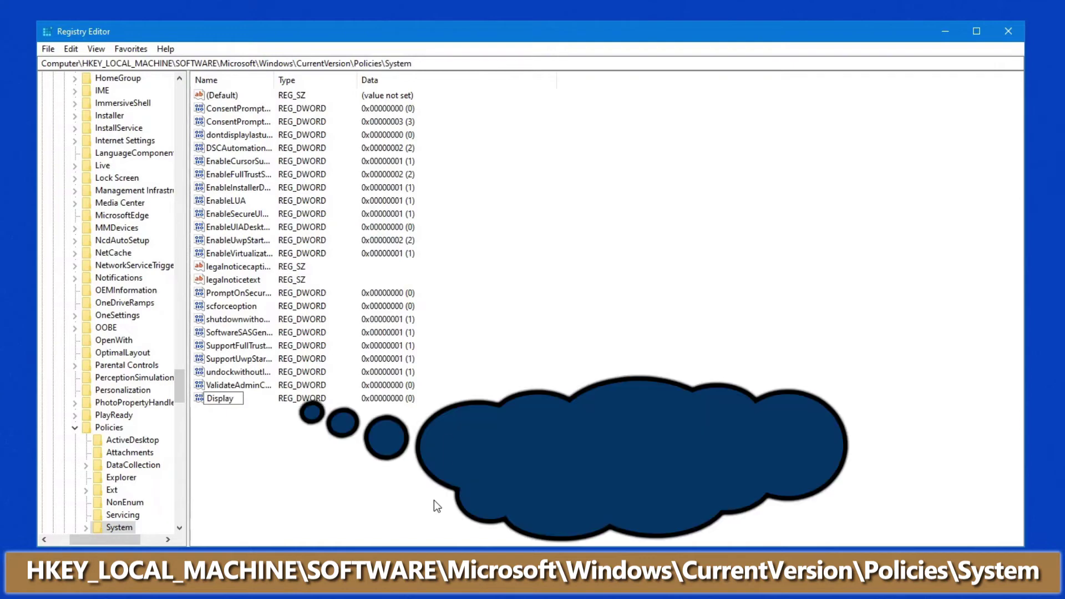
type("LastLo")
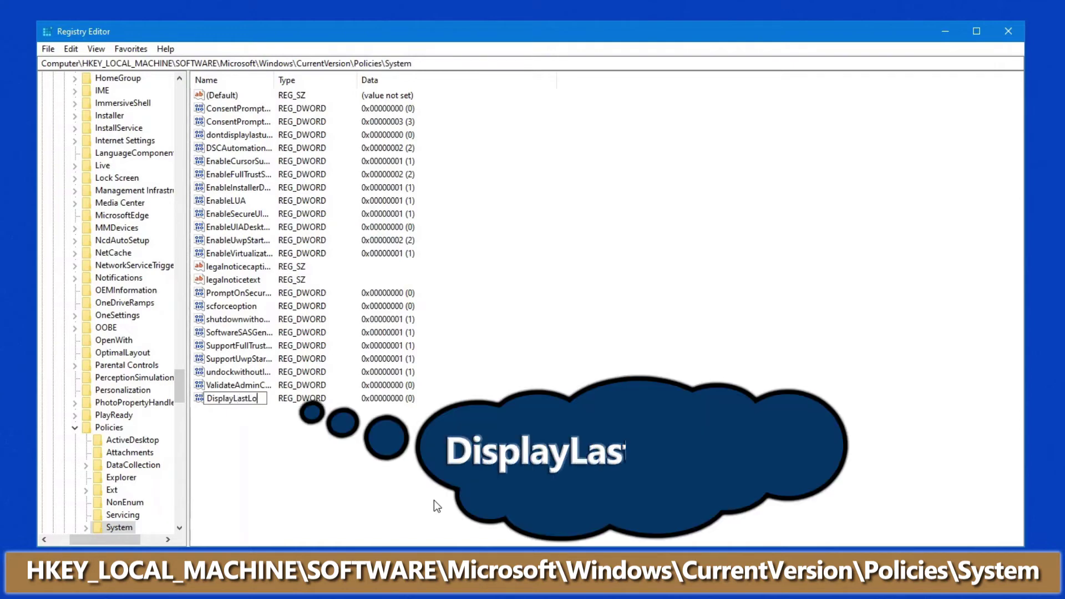
type("gonInfo")
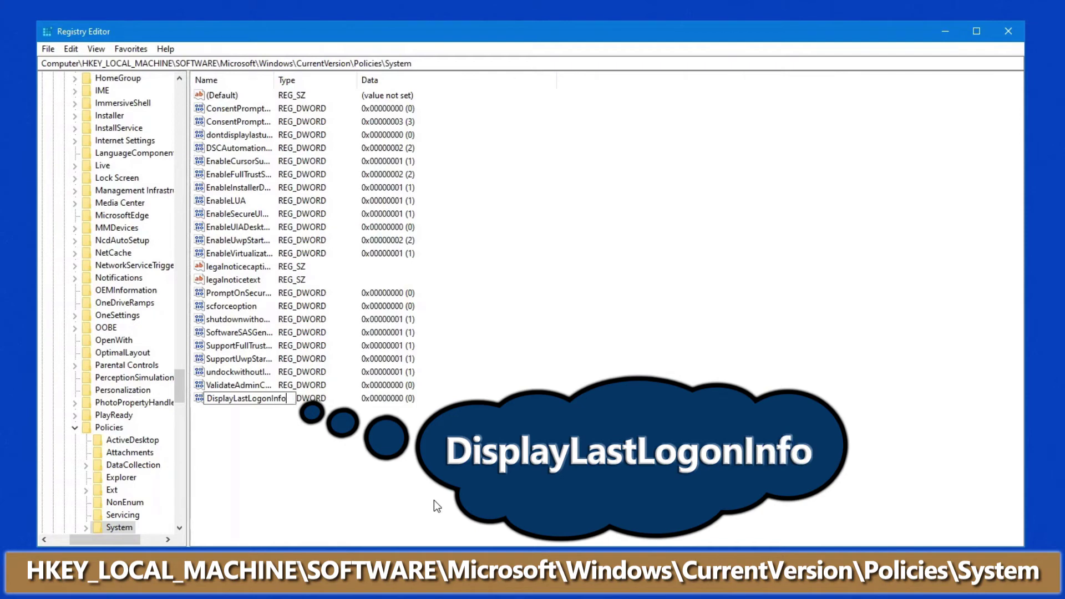
key("Return")
key("Return")
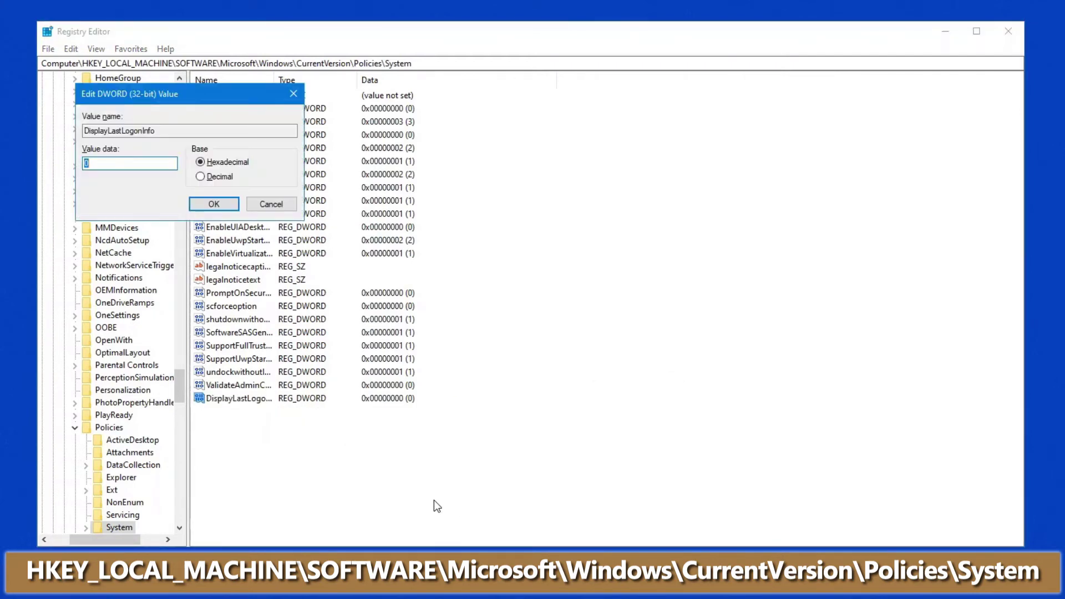
type("1")
key("Return")
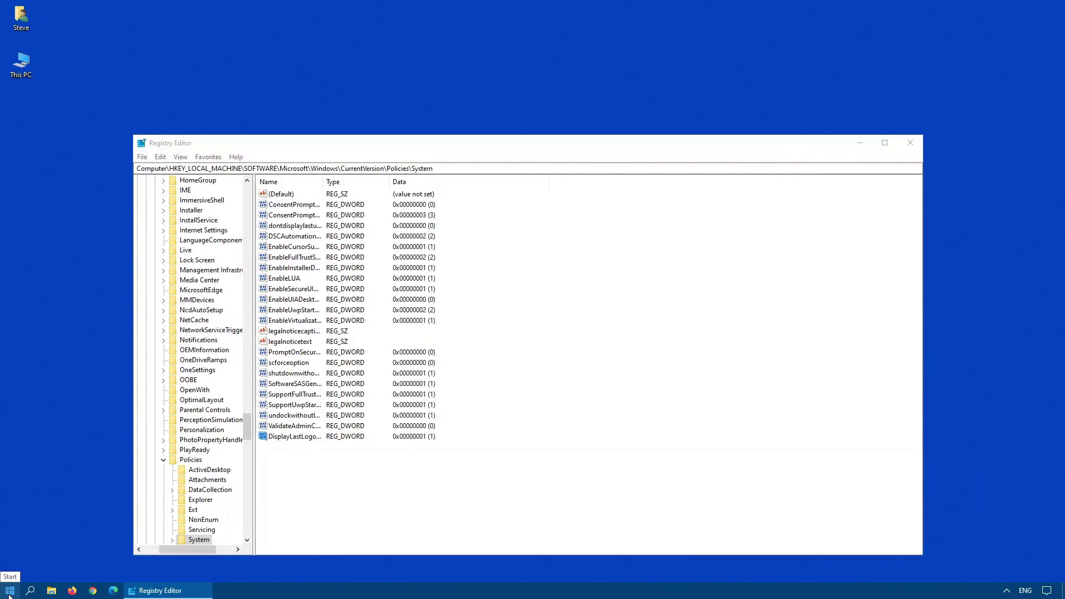
Step: Run gpupdate /force in an administrator Command Prompt, then close it
right_click(10, 591)
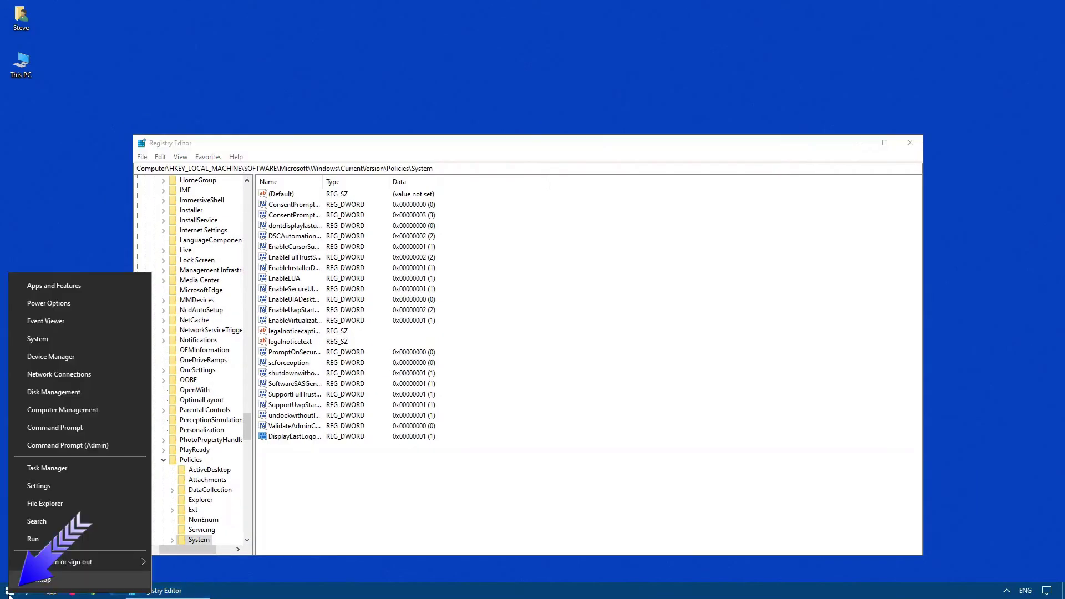
left_click(56, 444)
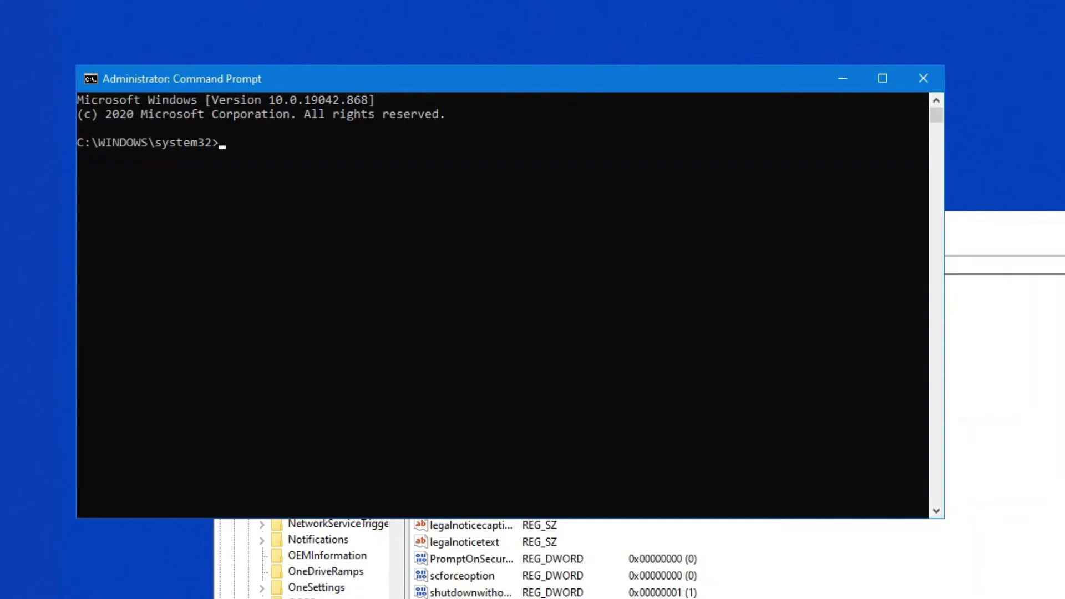
type("gpupdate /force")
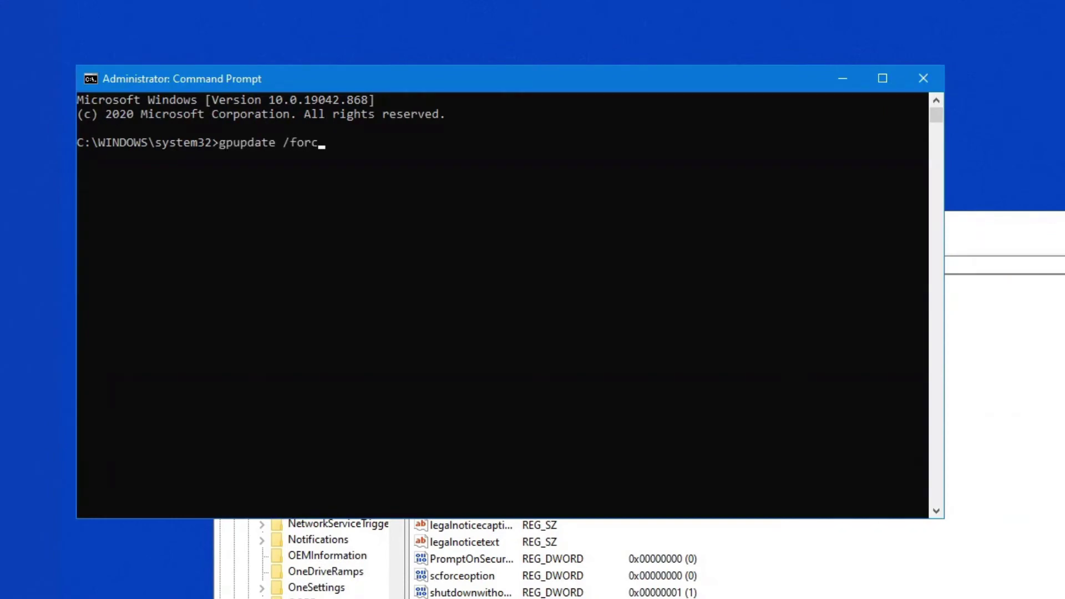
key("Return")
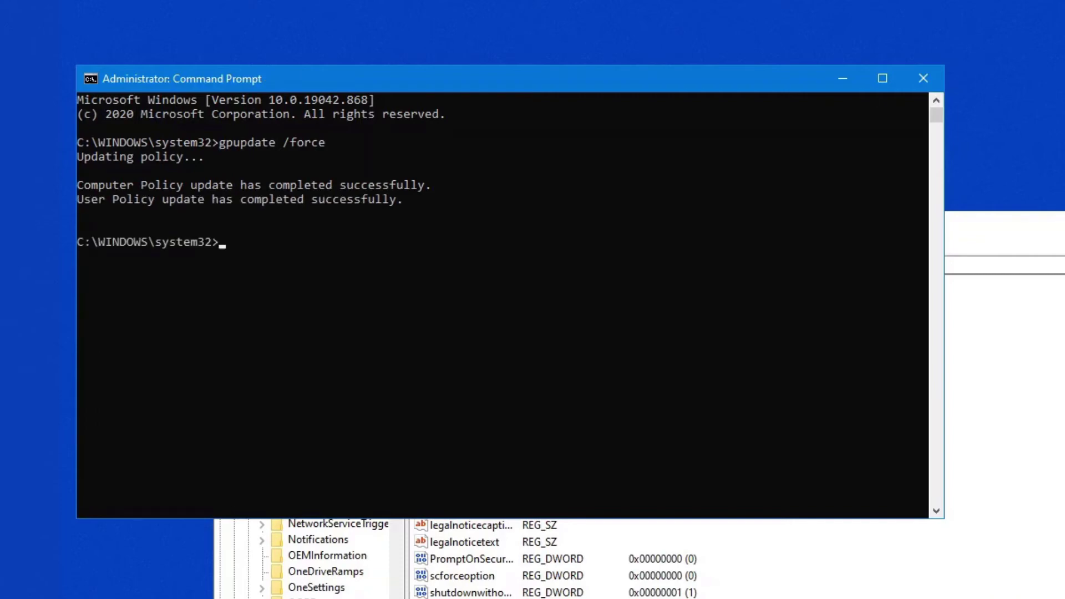
left_click(924, 79)
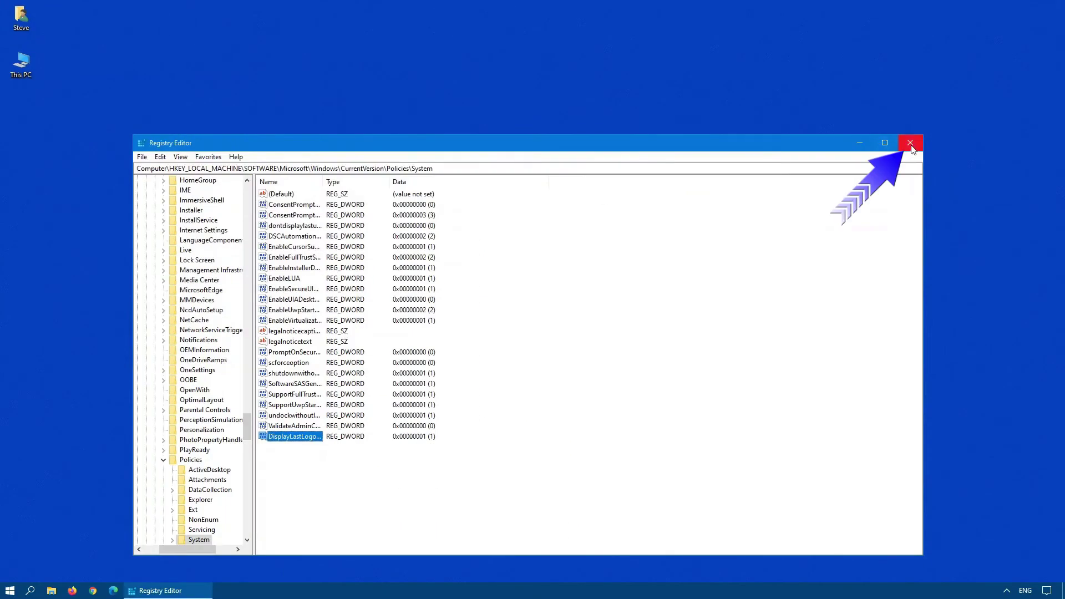
Step: Close Registry Editor, sign out, and sign back in with the account password
left_click(911, 143)
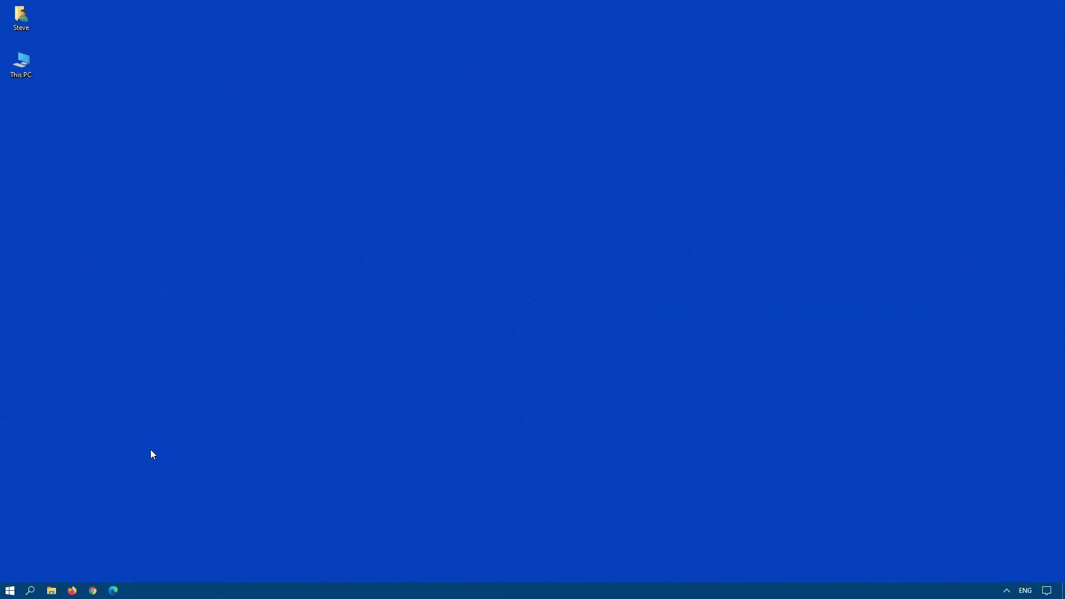
left_click(10, 590)
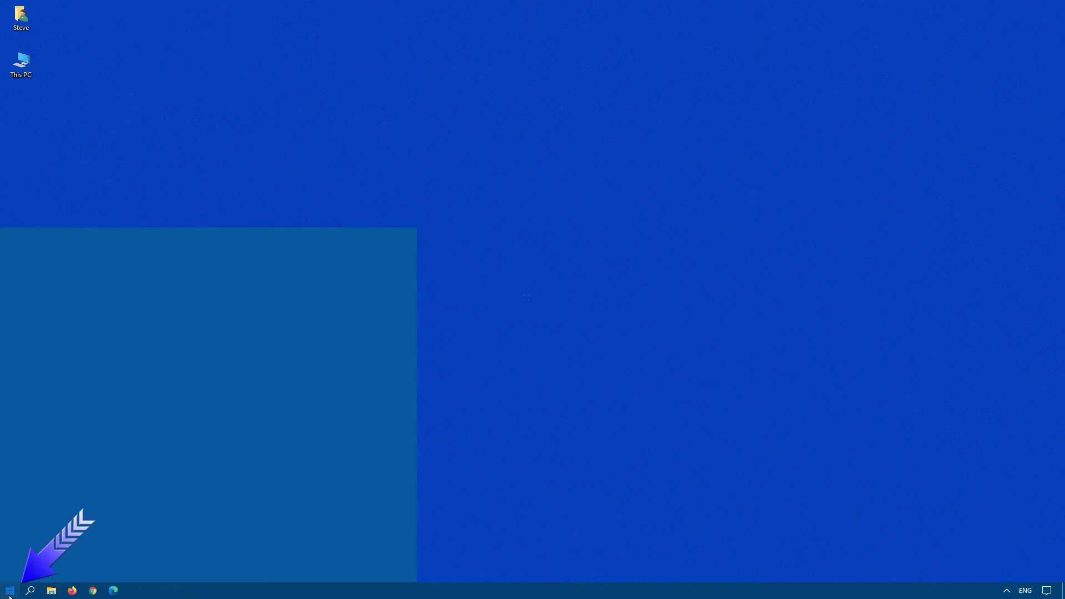
left_click(11, 468)
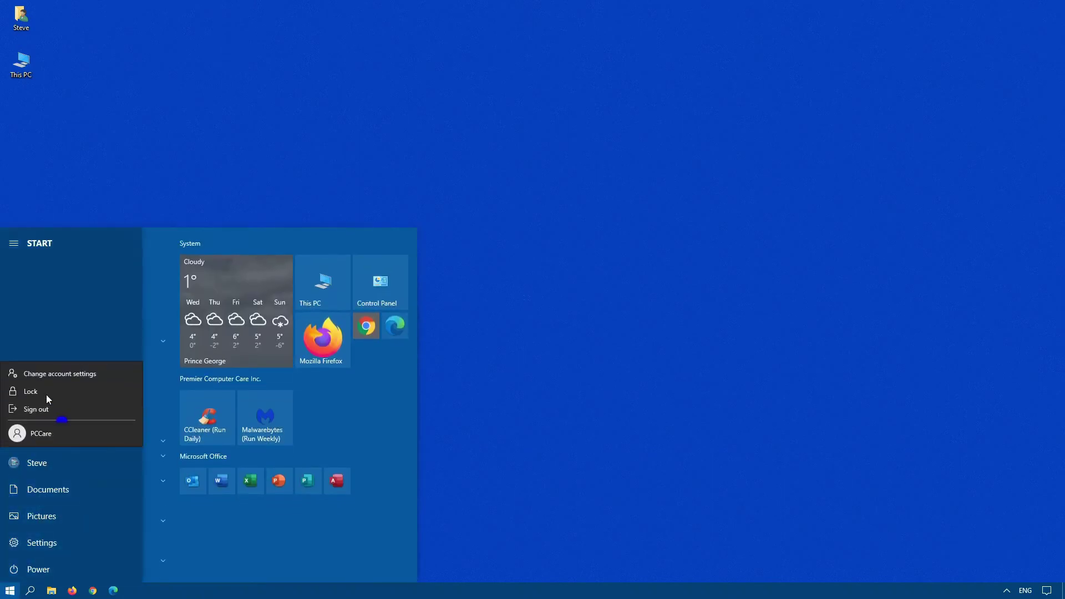
left_click(37, 411)
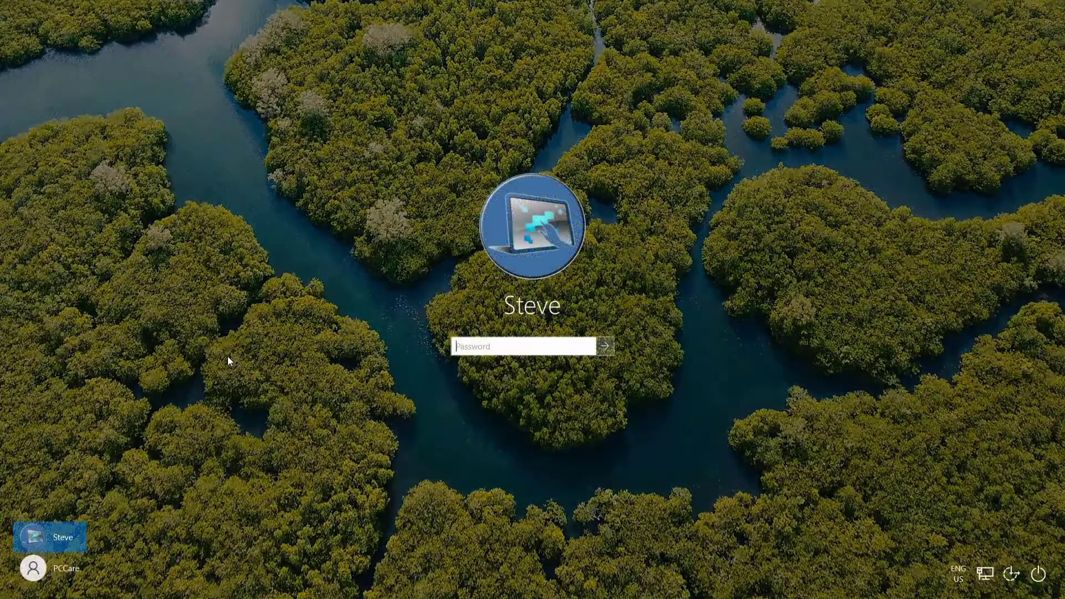
type("******")
key("Return")
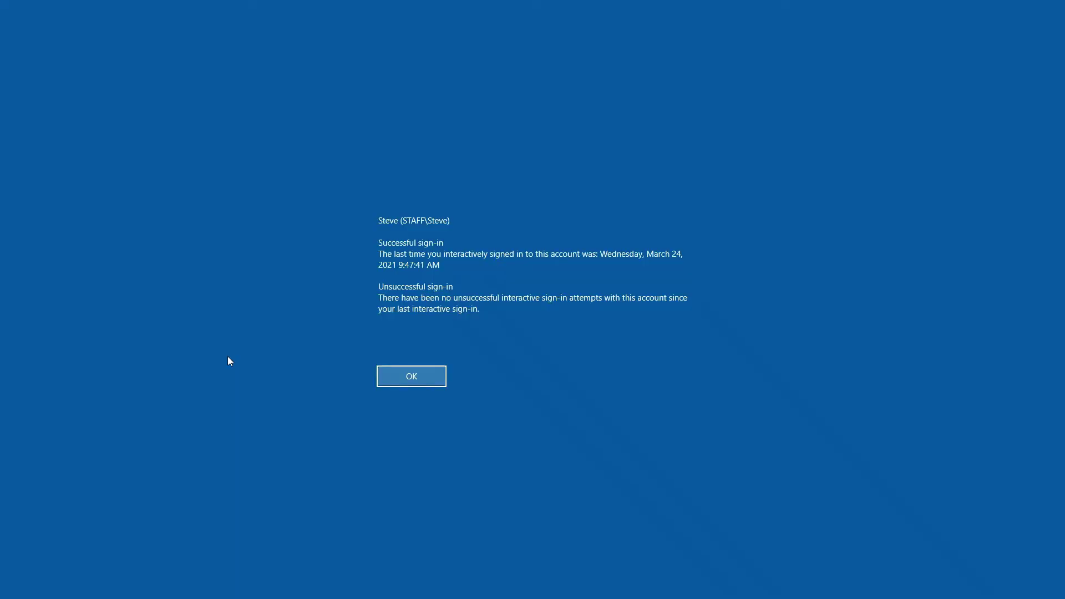